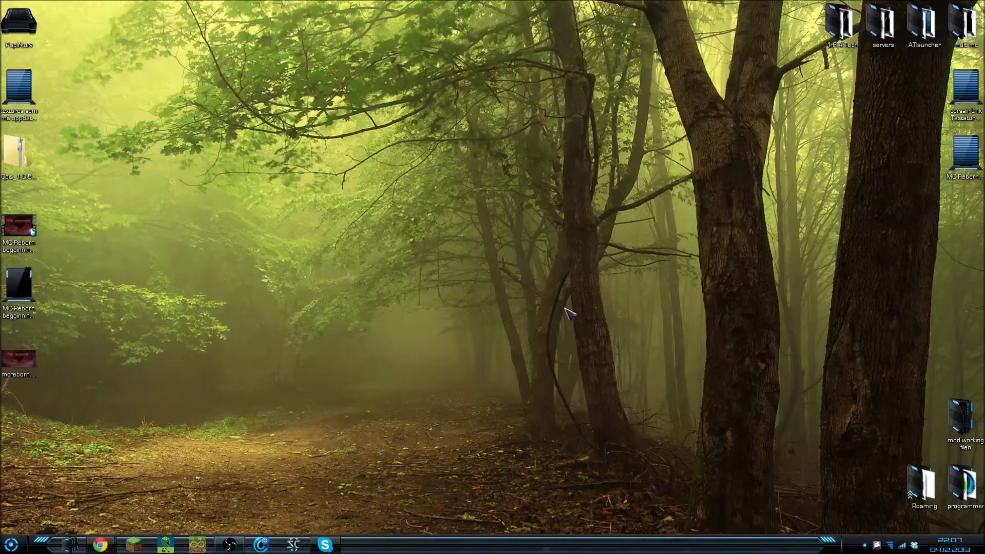
# Bring back the browser window with the 'minecraft AT launcher' Google results
pyautogui.click(925, 27)
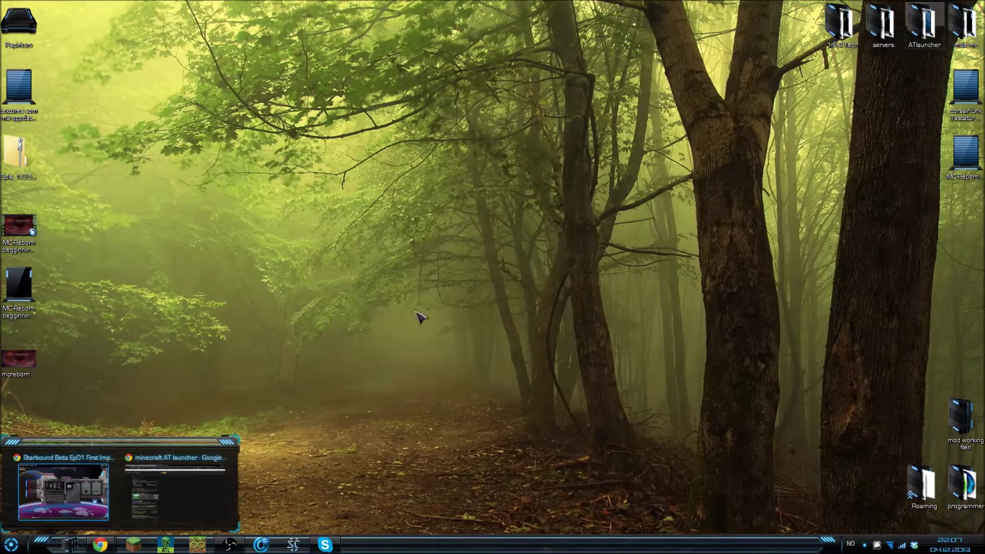
pyautogui.moveTo(100, 546)
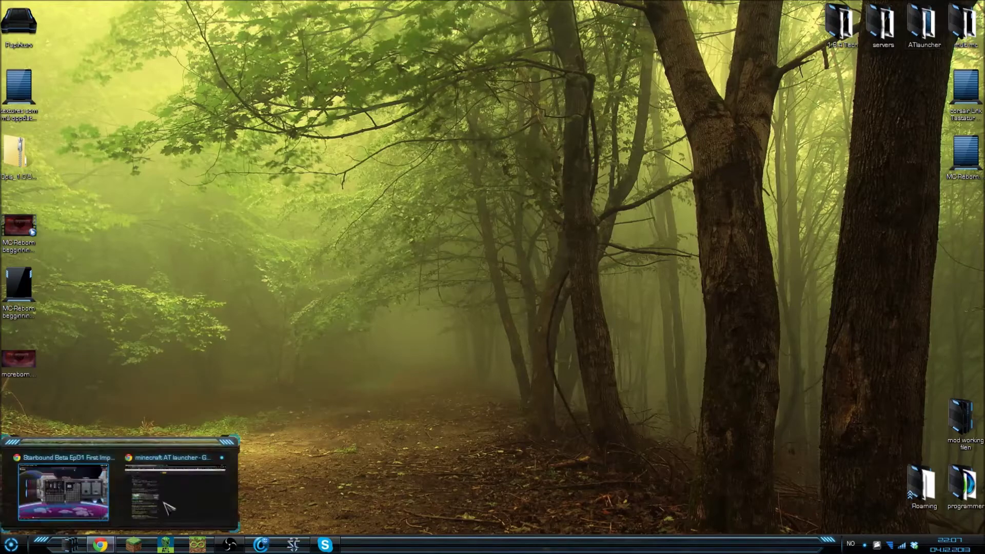
pyautogui.click(204, 458)
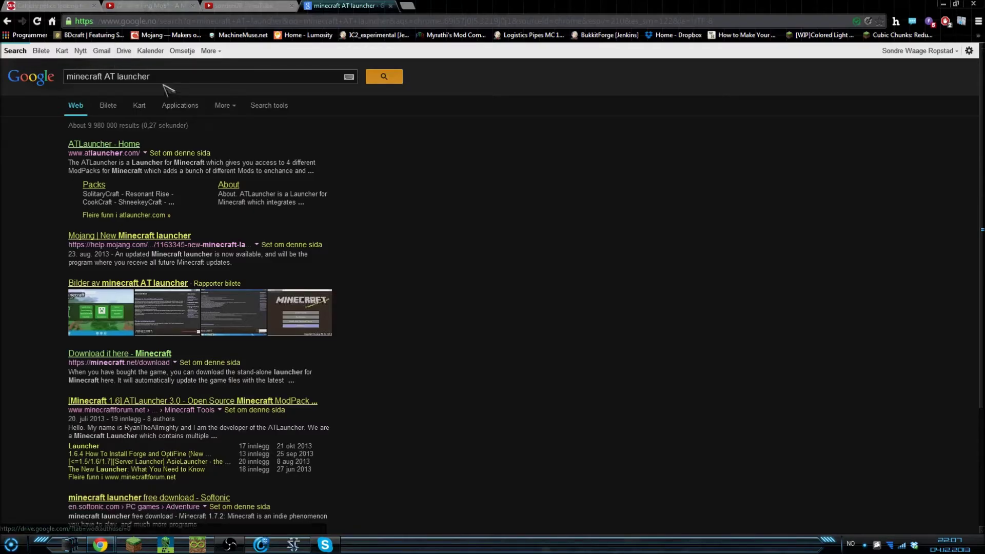
# Follow the top result, ATLauncher - Home, to reach the official ATLauncher site
pyautogui.moveTo(149, 76); pyautogui.dragTo(98, 69)
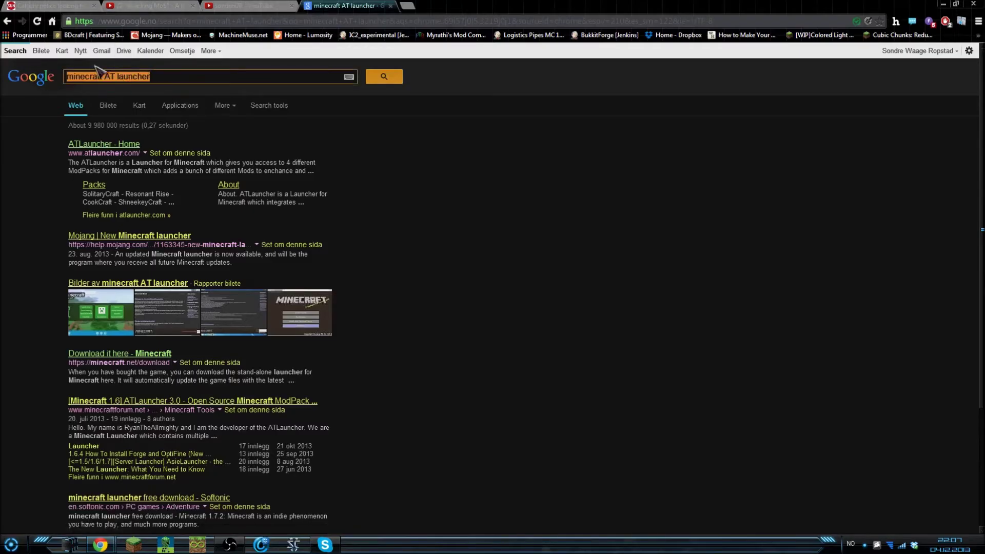
pyautogui.click(158, 73)
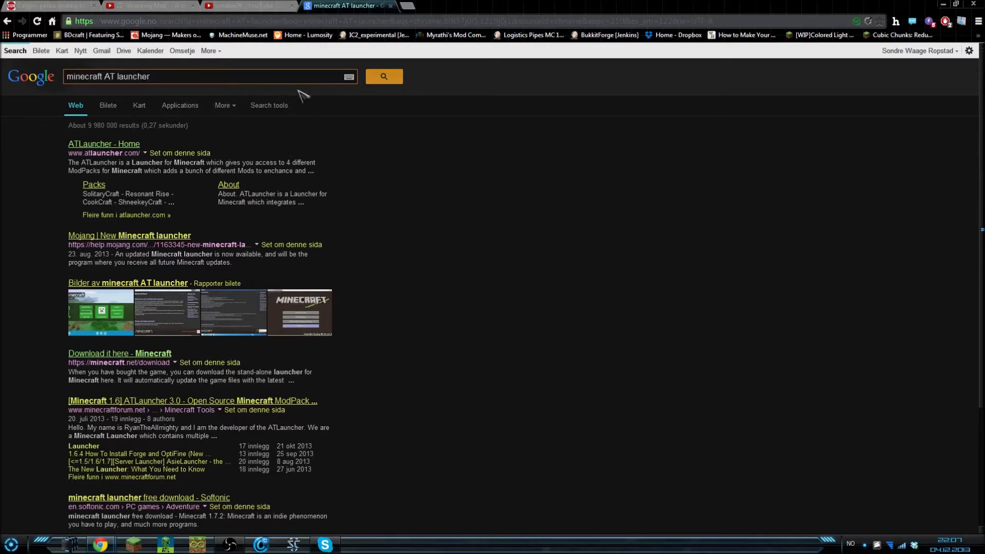
pyautogui.click(97, 146)
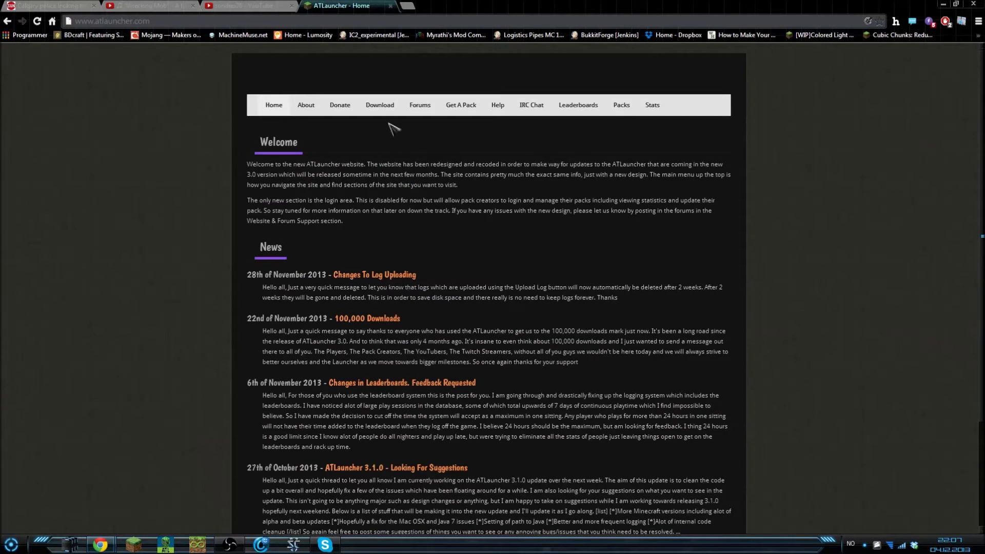
# Download ATLauncher.exe via Download For Windows on the site's Download page
pyautogui.click(379, 105)
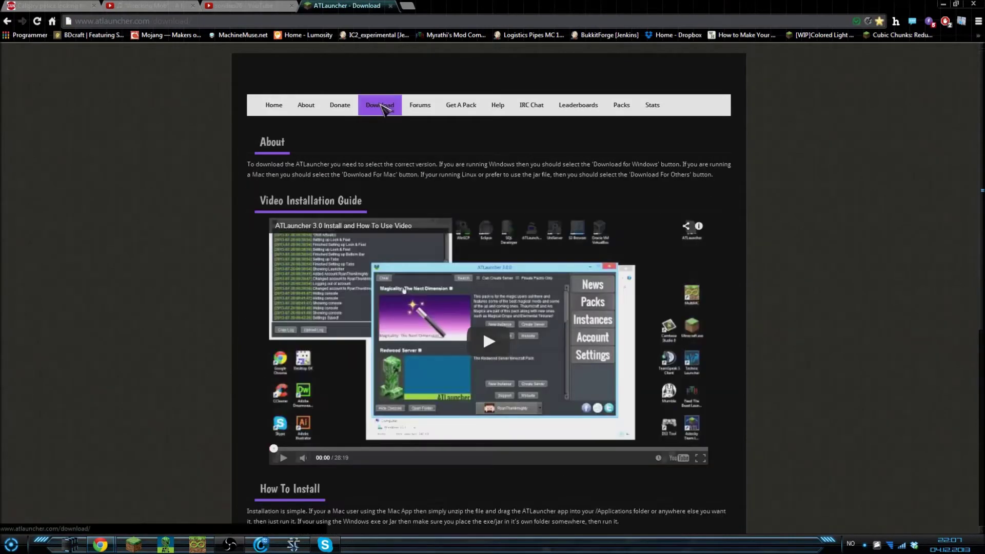
pyautogui.scroll(-2, 382, 109)
pyautogui.scroll(-2, 432, 231)
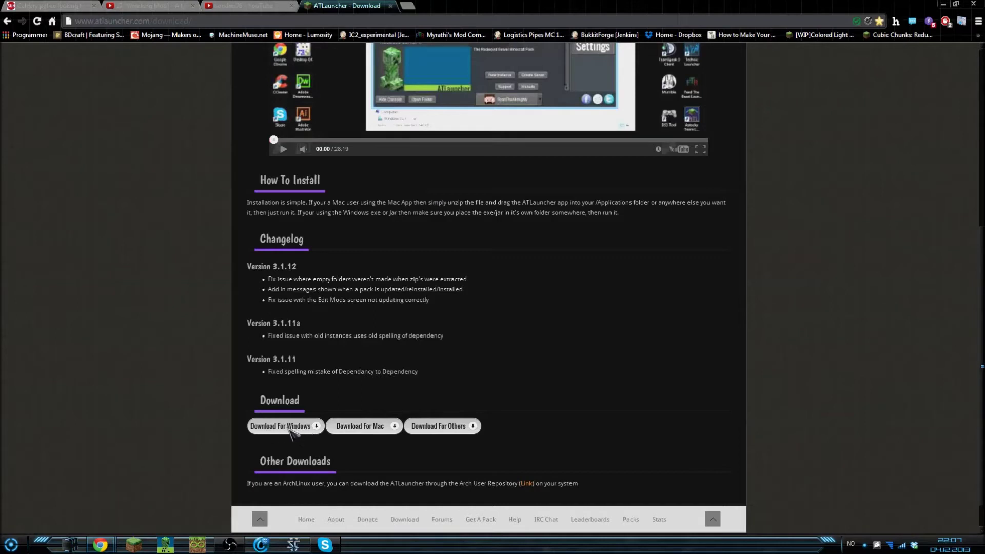
pyautogui.click(293, 430)
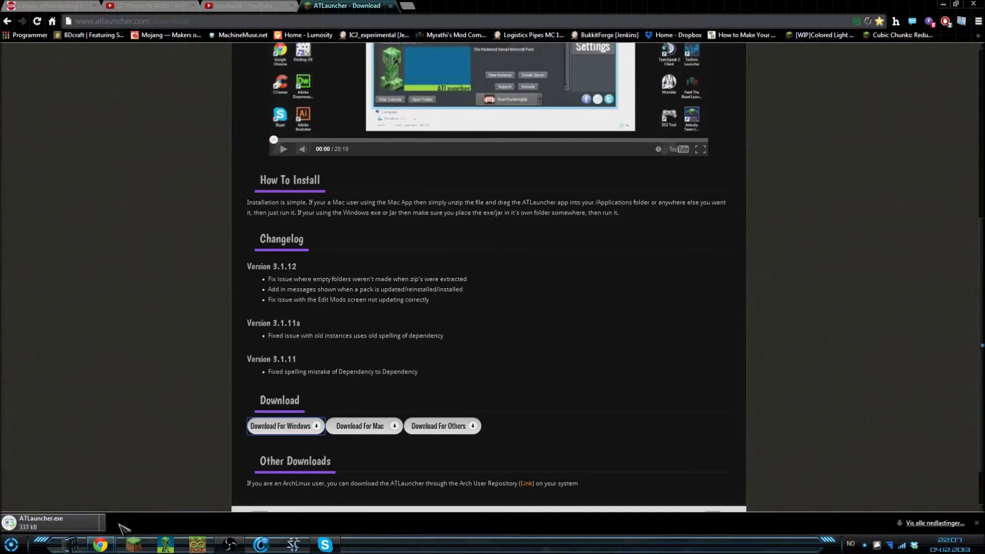
pyautogui.click(100, 523)
pyautogui.click(130, 497)
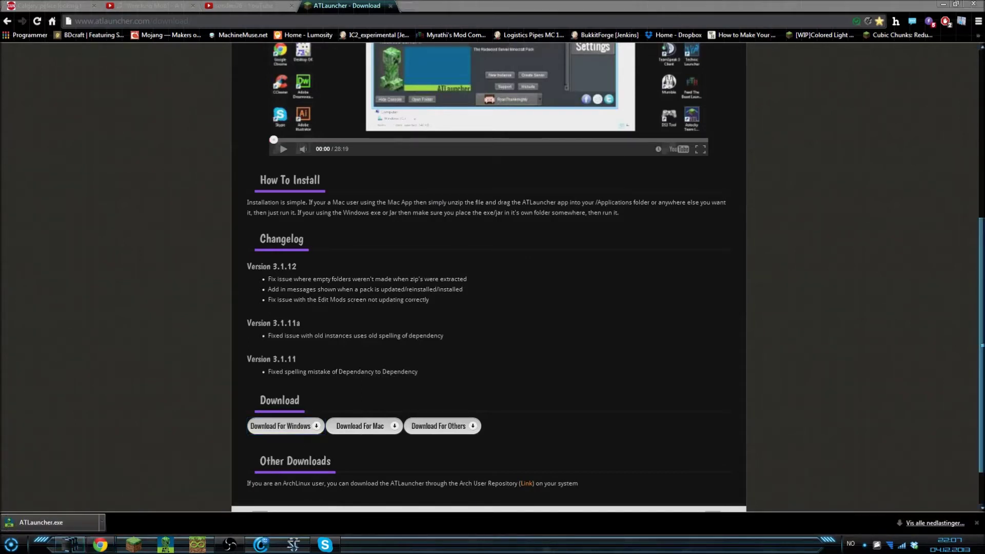
# Create a new empty folder on the desktop and open it beside Downloads
pyautogui.click(940, 4)
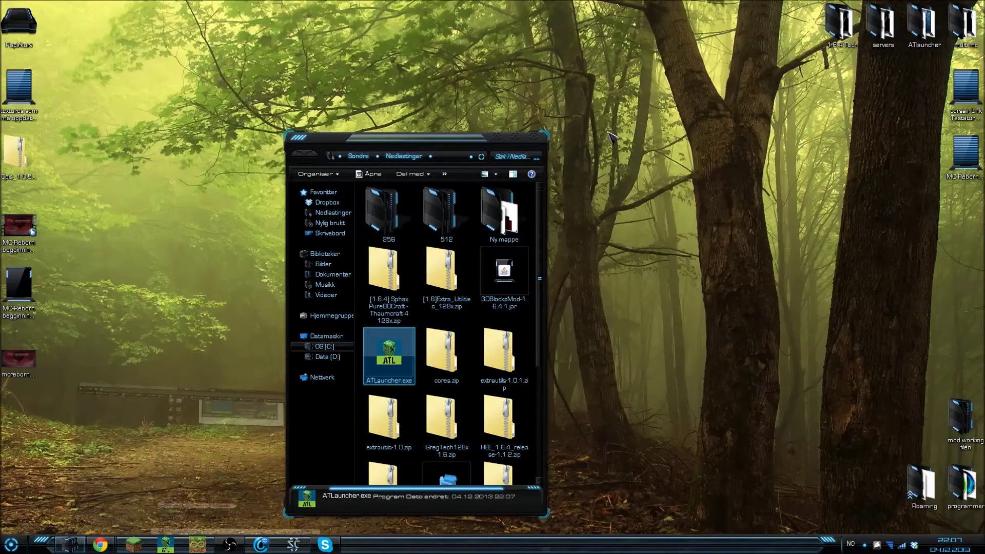
pyautogui.rightClick(672, 127)
pyautogui.moveTo(731, 223)
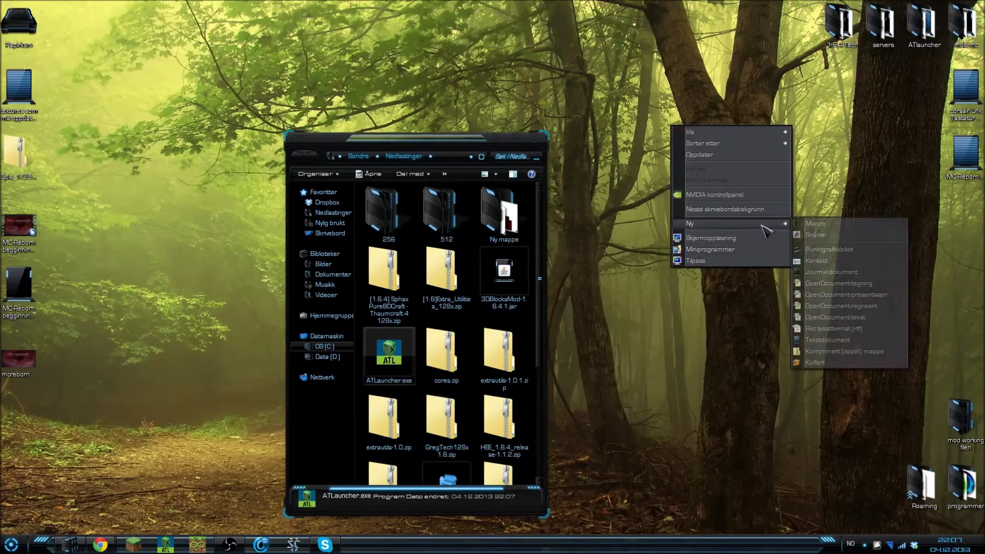
pyautogui.click(825, 223)
pyautogui.write('sphaxbdcraft')
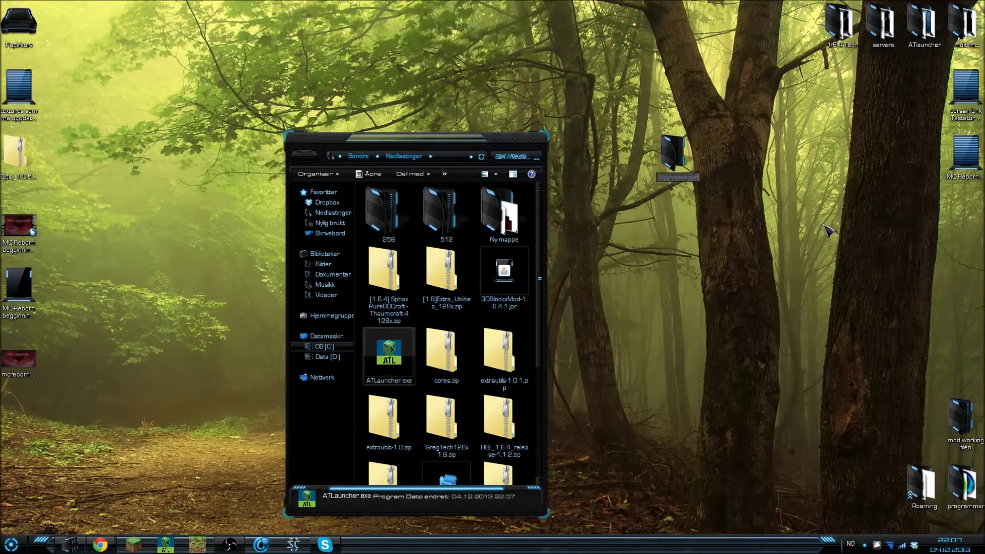
pyautogui.press('Return')
pyautogui.doubleClick(674, 152)
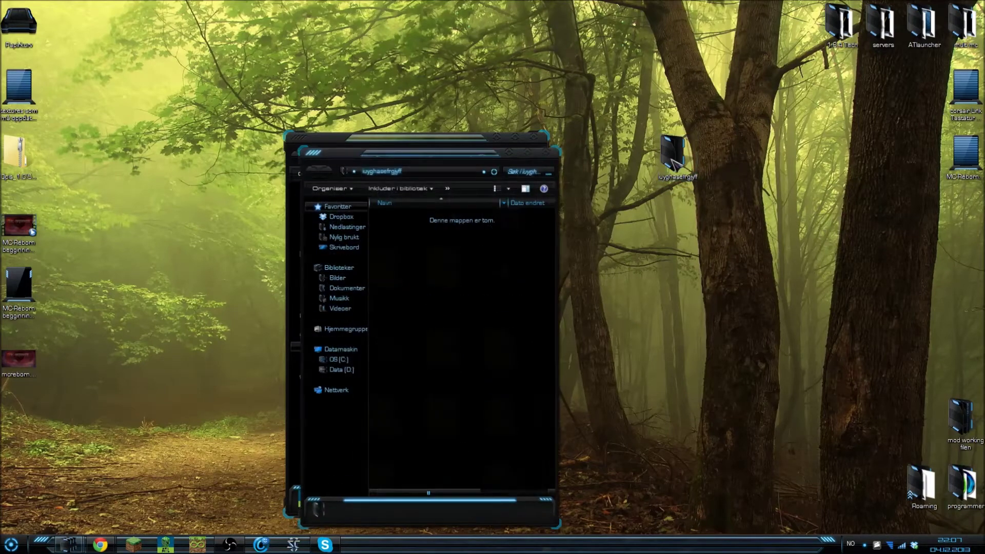
# Move ATLauncher.exe into the new folder, close Downloads and run the exe
pyautogui.moveTo(432, 156); pyautogui.dragTo(745, 156)
pyautogui.moveTo(389, 352); pyautogui.dragTo(741, 309)
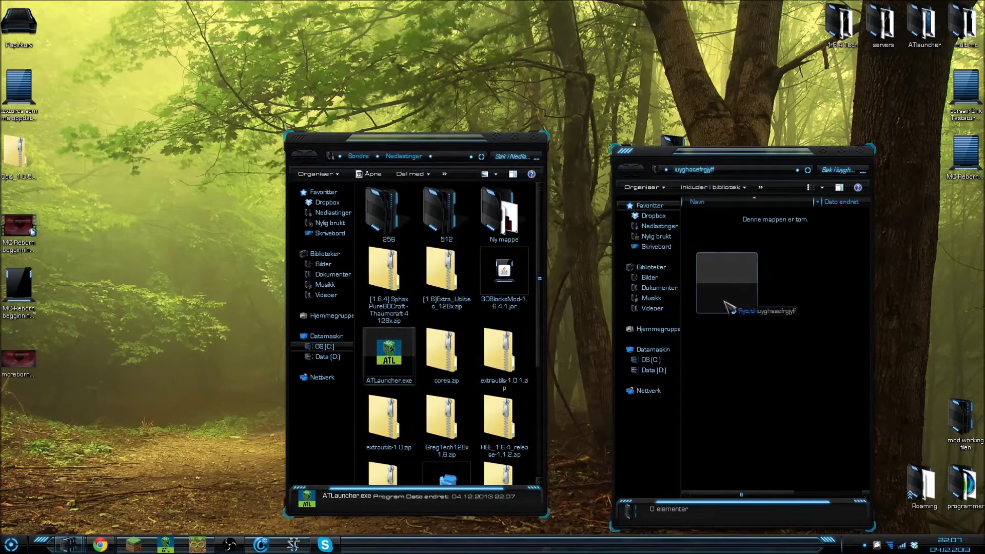
pyautogui.click(536, 144)
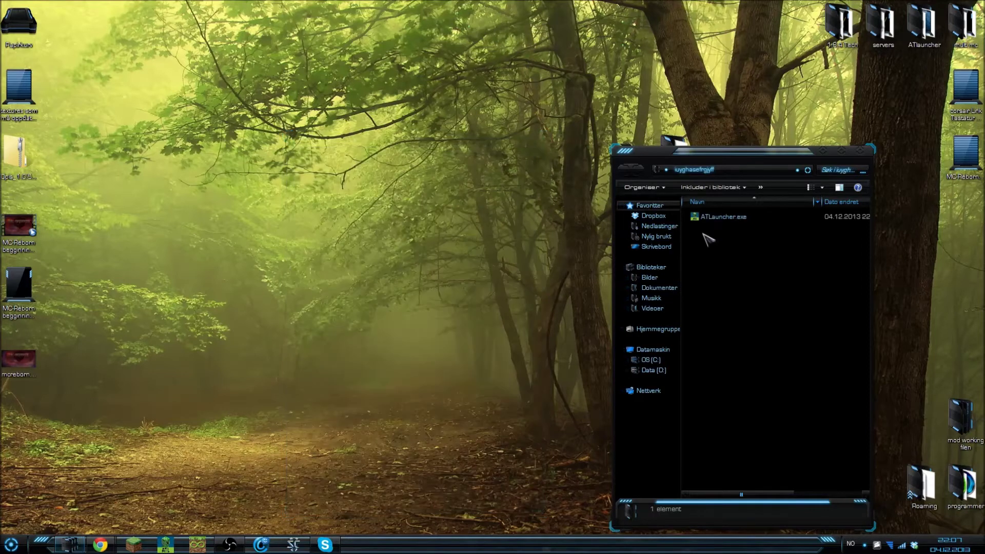
pyautogui.doubleClick(716, 218)
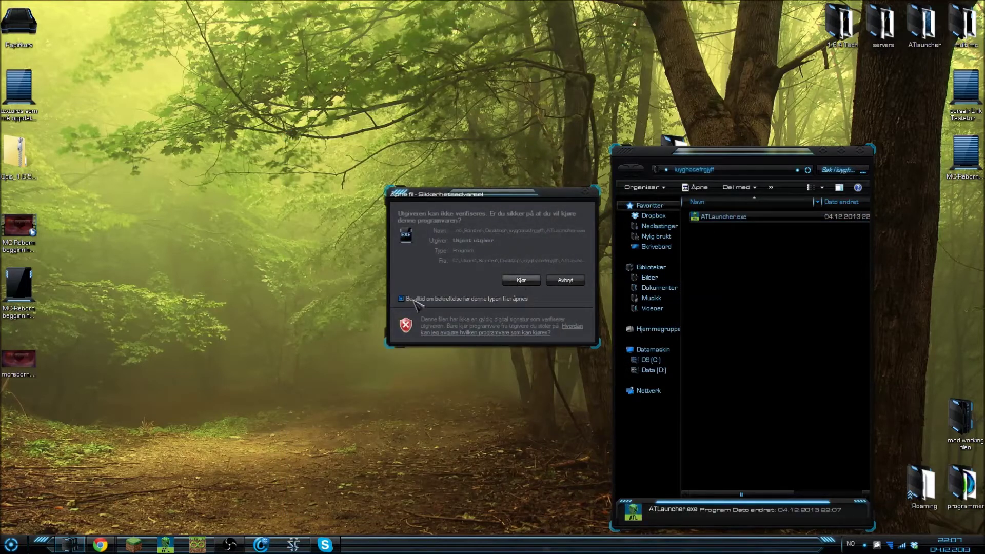
# Allow the unverified launcher to run and save its setup with English as the language
pyautogui.click(516, 282)
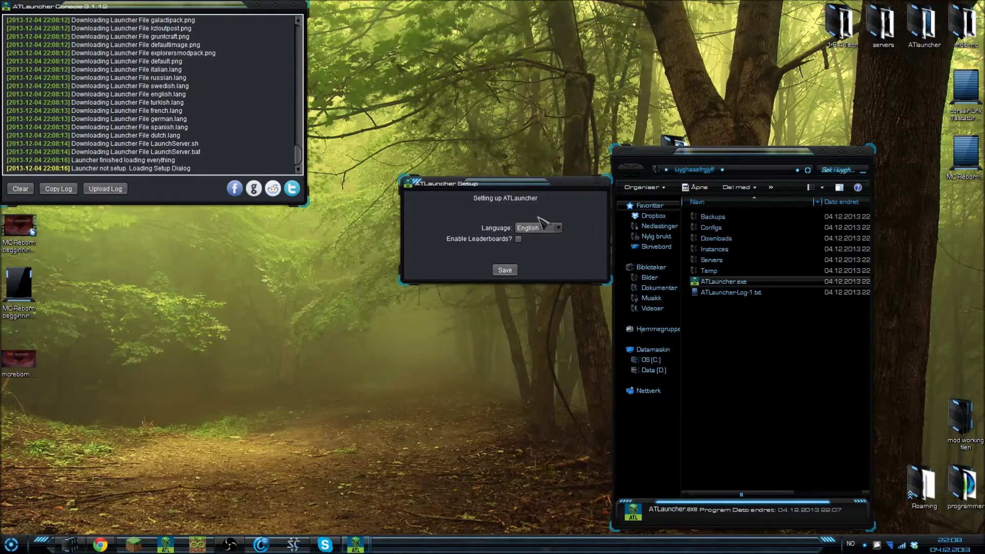
pyautogui.click(541, 230)
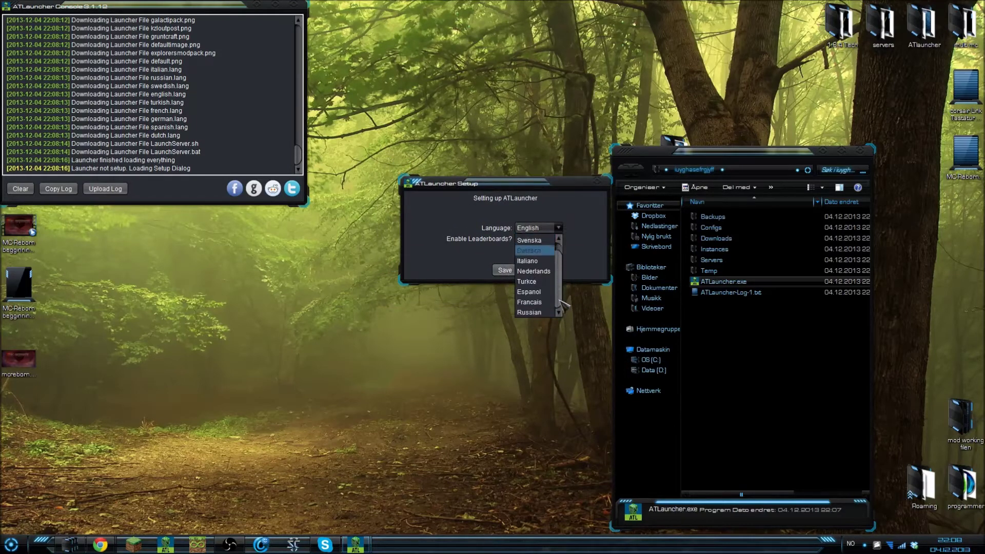
pyautogui.click(548, 239)
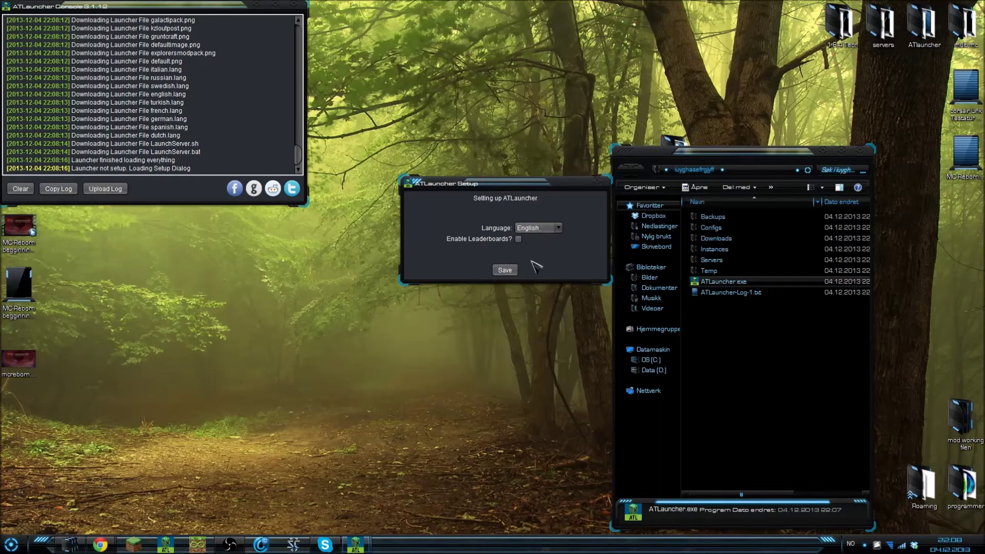
pyautogui.click(504, 270)
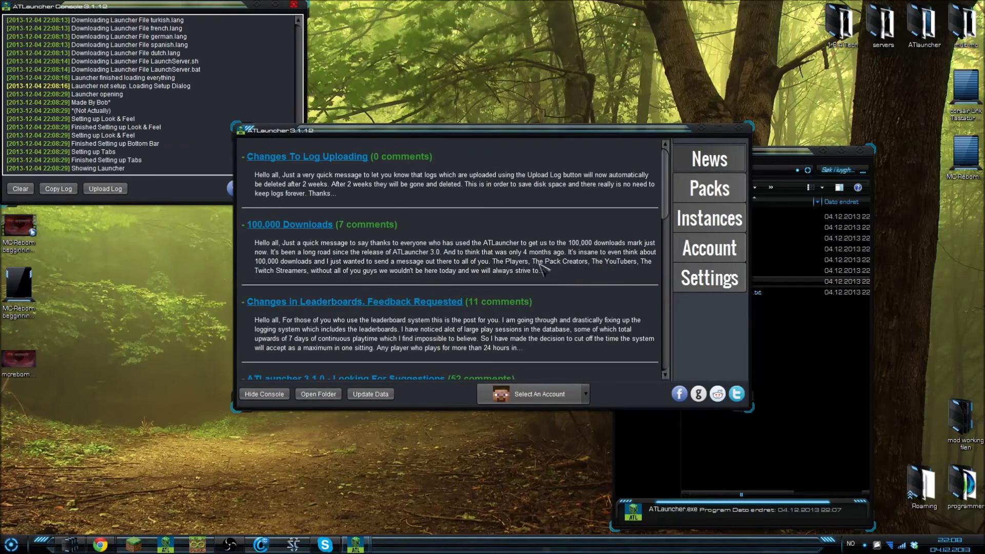
# Attempt a new Mc-Reborn instance from the packs list and dismiss the no-account error
pyautogui.click(710, 190)
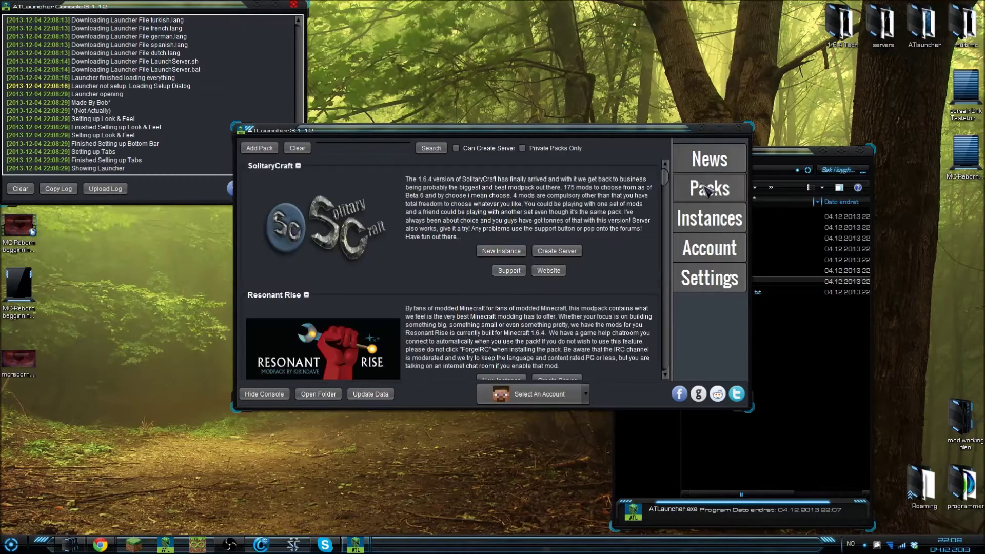
pyautogui.moveTo(667, 182); pyautogui.dragTo(658, 311)
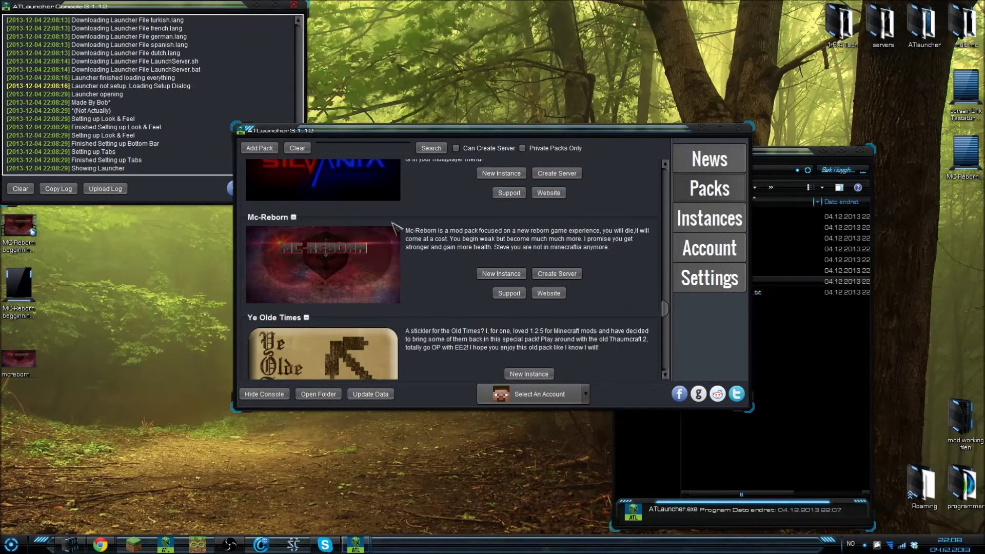
pyautogui.click(502, 275)
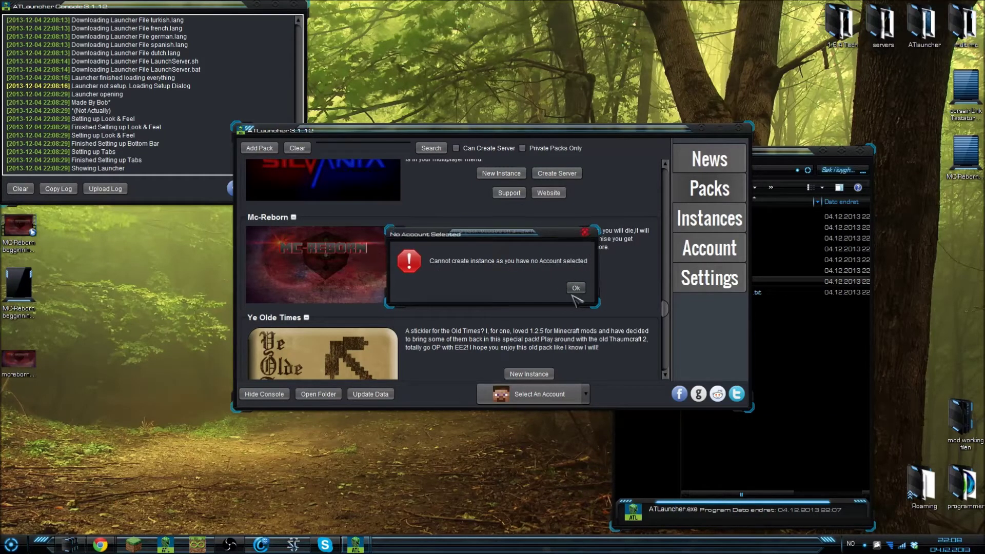
pyautogui.click(593, 232)
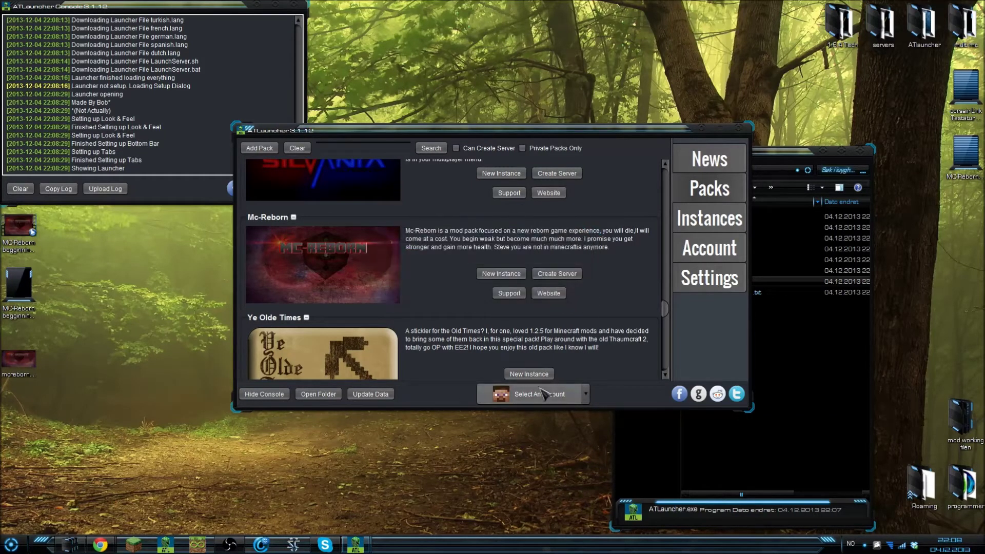
# Close the launcher with its console and the launcher's program folder window
pyautogui.click(751, 130)
pyautogui.click(863, 154)
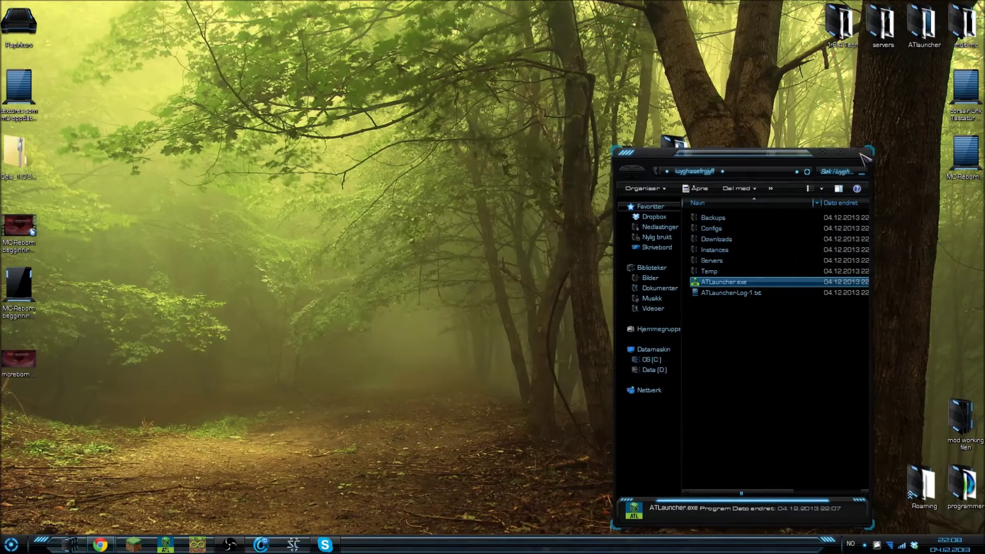
# Recycle the old folder, relaunch ATLauncher from its folder and show the Instances list
pyautogui.moveTo(676, 153); pyautogui.dragTo(31, 39)
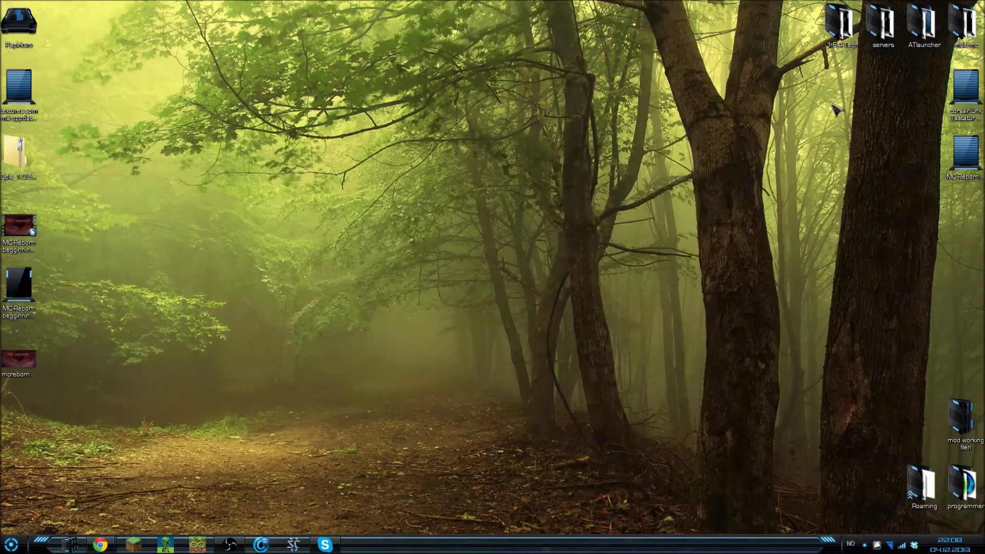
pyautogui.doubleClick(925, 23)
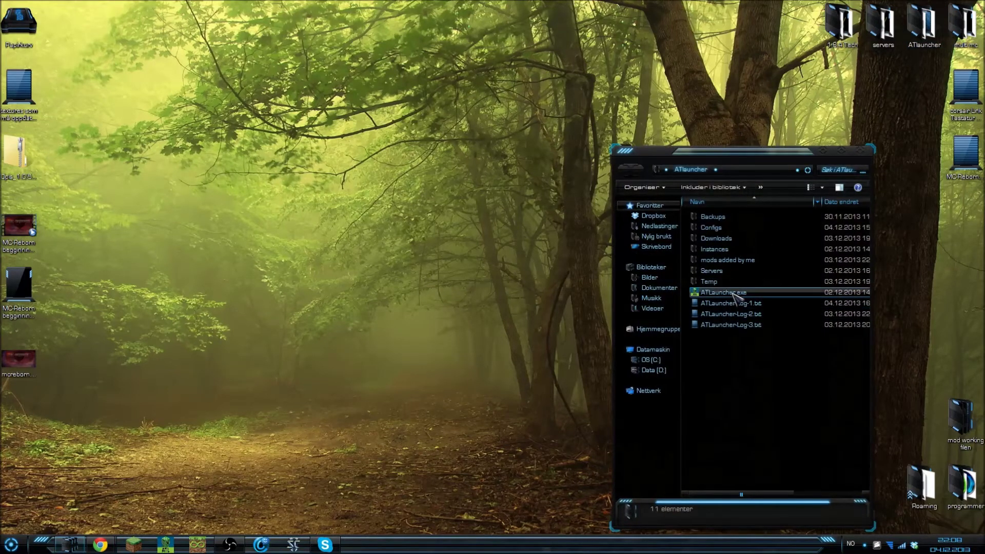
pyautogui.doubleClick(727, 293)
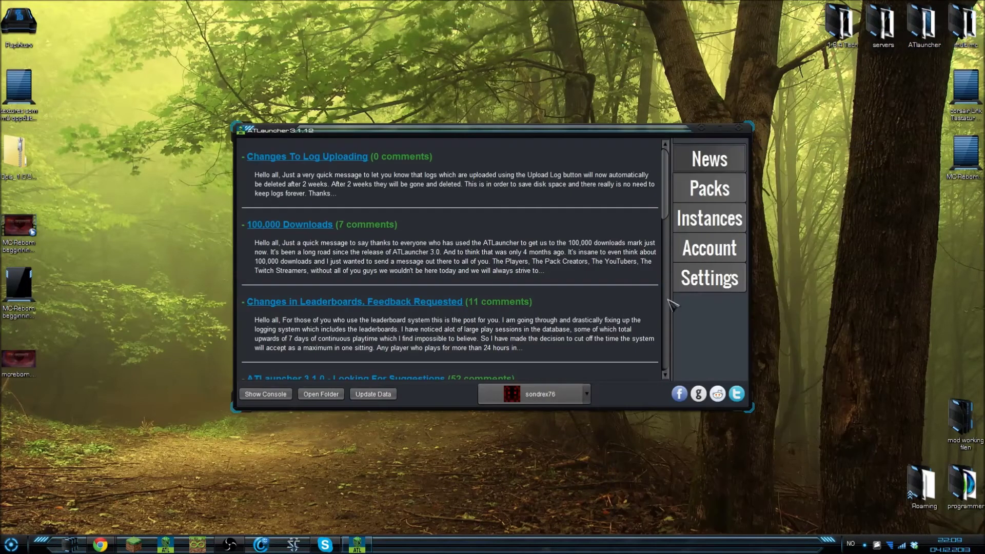
pyautogui.click(705, 220)
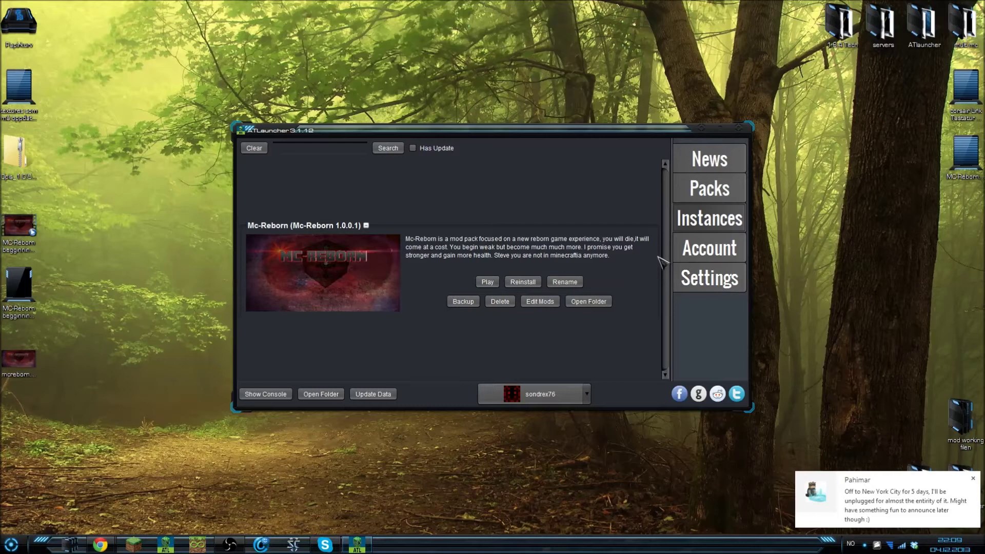
pyautogui.click(974, 479)
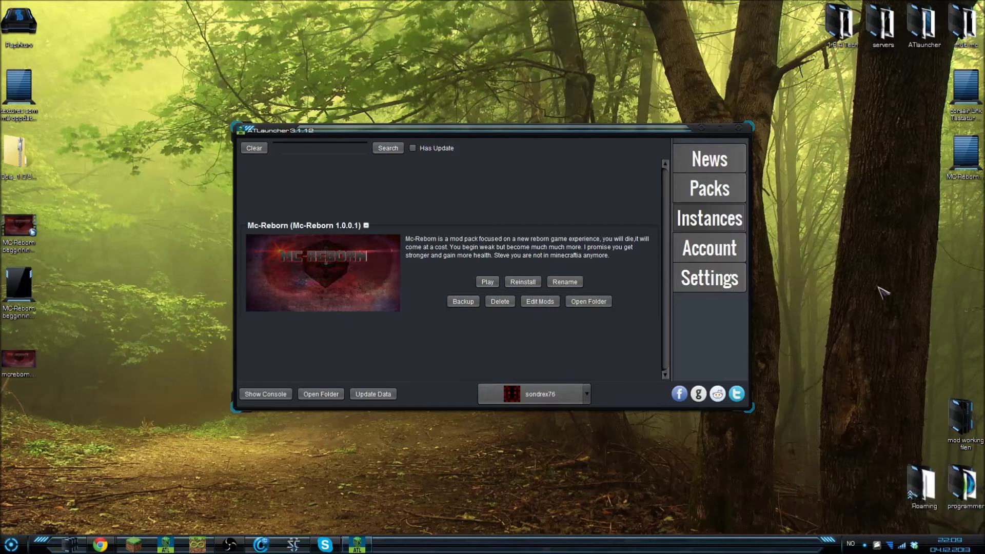
# Browse Instances > McReborn > resourcepacks, select its six zip packs, then close Explorer
pyautogui.doubleClick(920, 48)
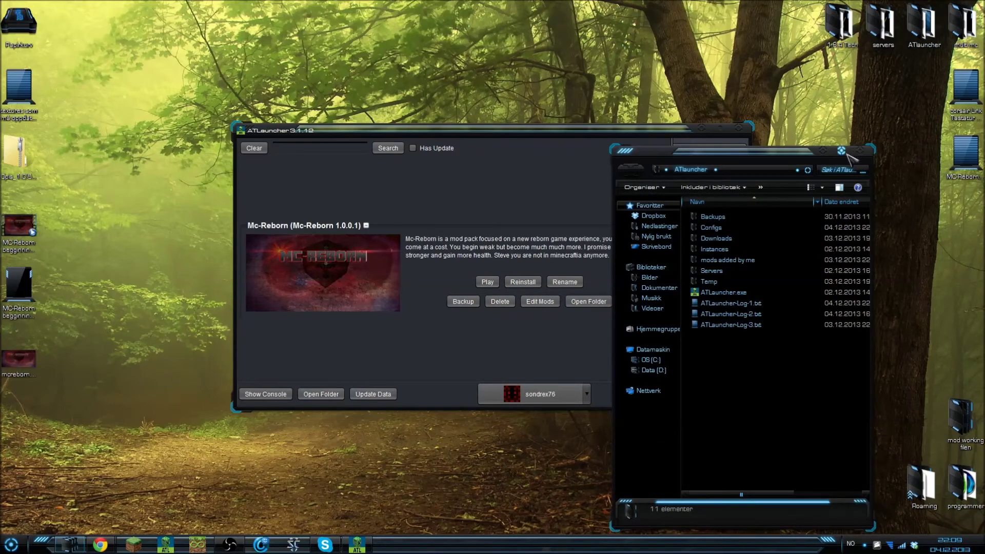
pyautogui.doubleClick(724, 249)
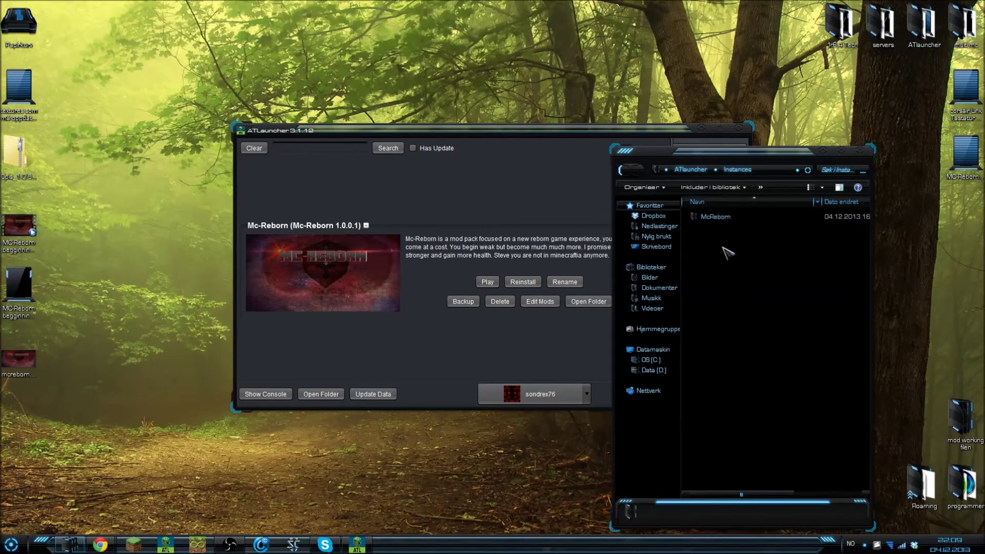
pyautogui.doubleClick(721, 219)
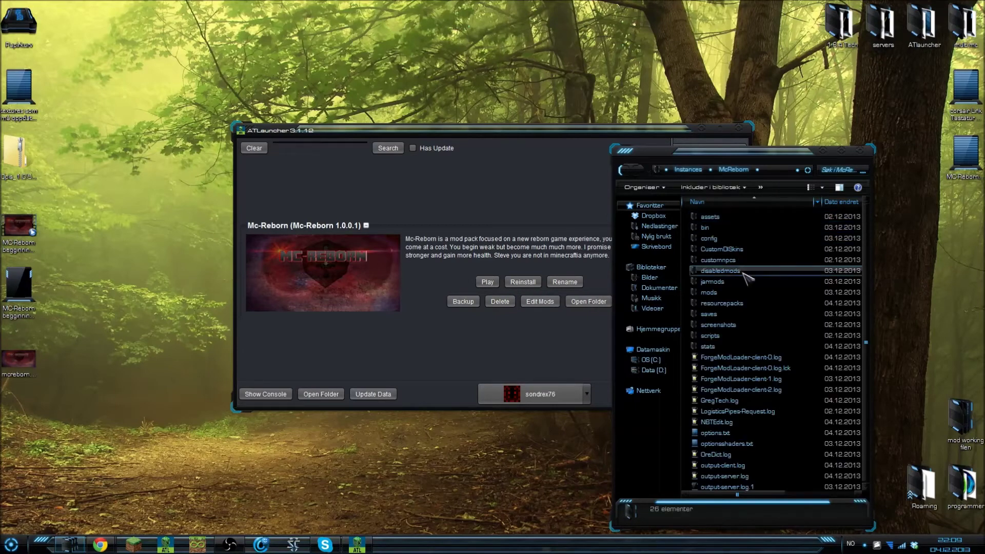
pyautogui.doubleClick(723, 303)
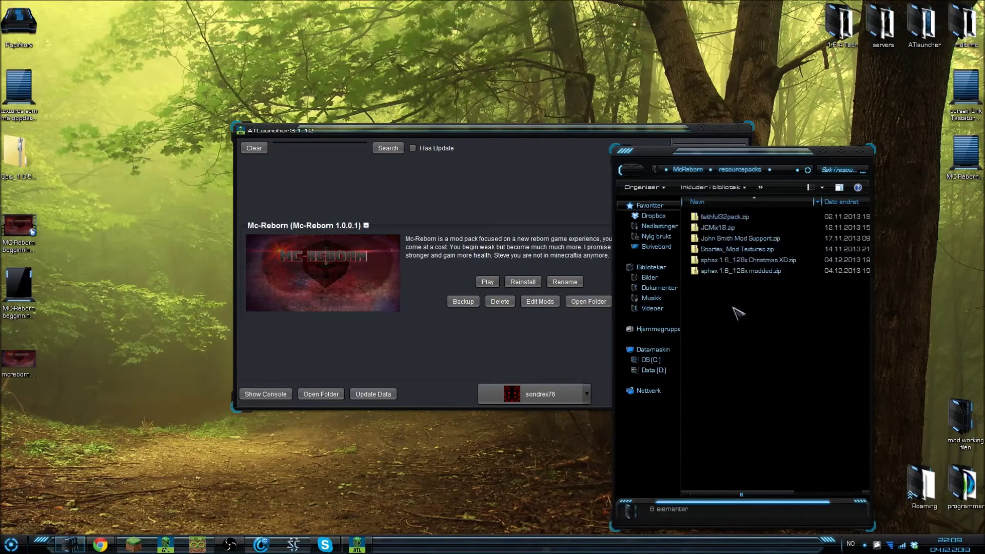
pyautogui.moveTo(736, 312); pyautogui.dragTo(737, 194)
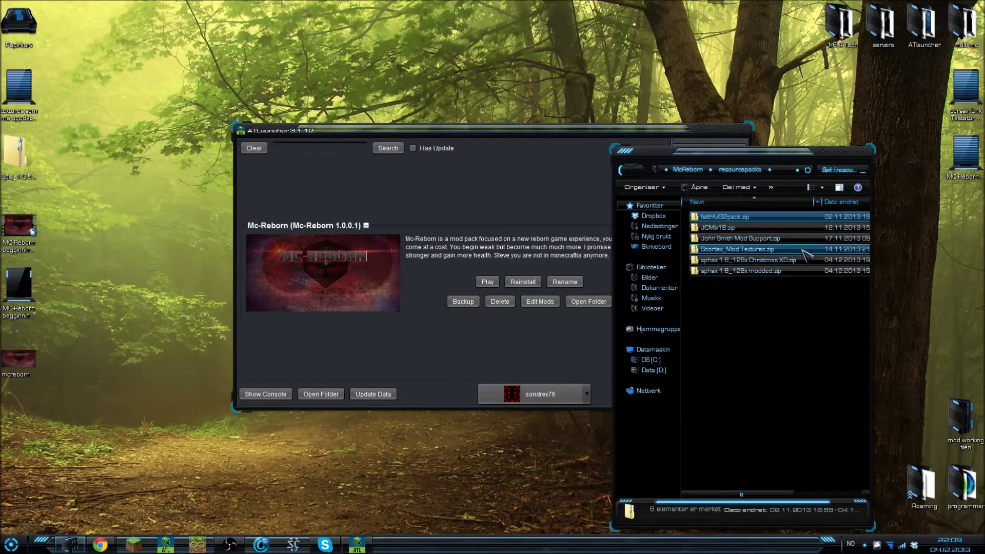
pyautogui.click(866, 153)
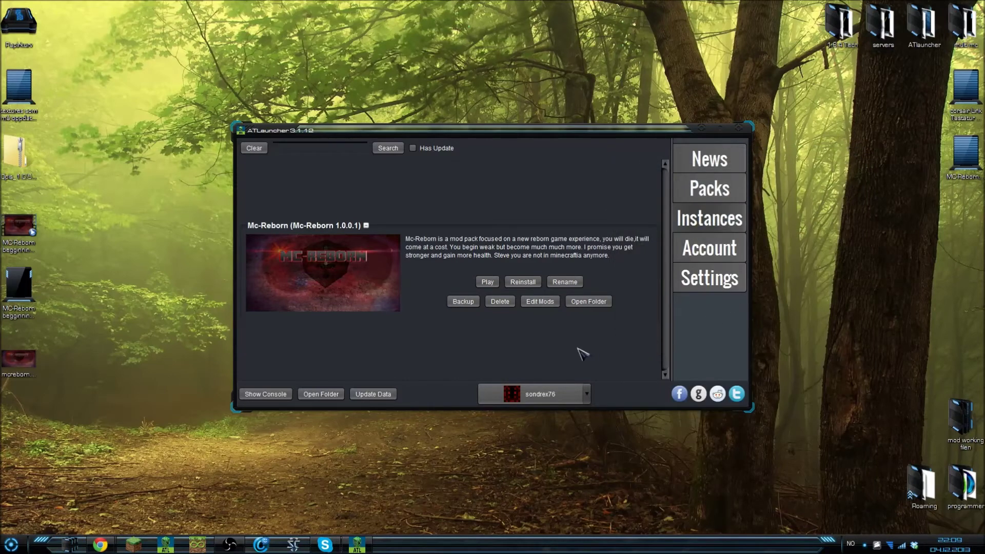
# In Mc-Reborn's Edit Mods dialog, disable then re-enable Mouse Tweaks and start Add Mod
pyautogui.click(541, 302)
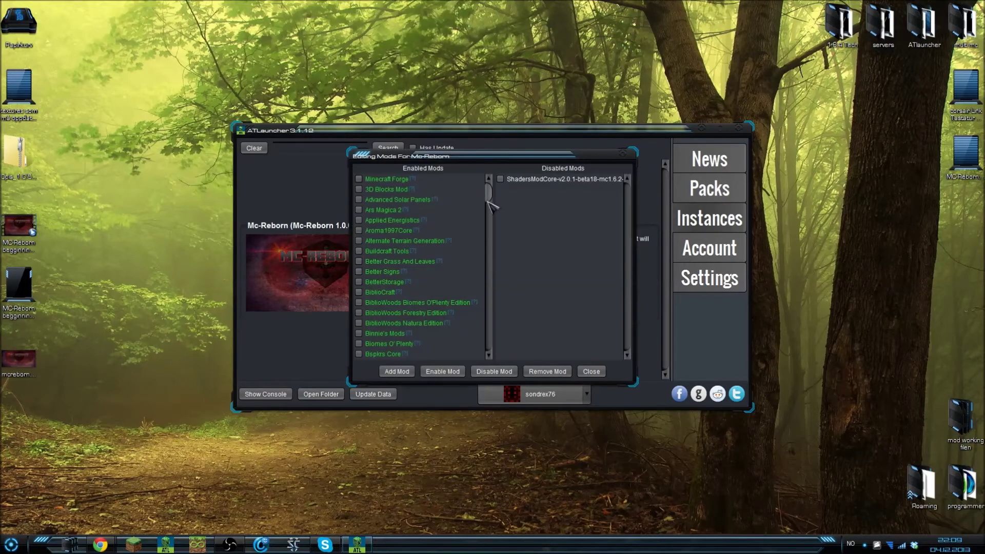
pyautogui.moveTo(489, 187)
pyautogui.mouseDown()
pyautogui.moveTo(486, 326)
pyautogui.moveTo(497, 181)
pyautogui.moveTo(486, 234)
pyautogui.moveTo(484, 192)
pyautogui.moveTo(487, 362)
pyautogui.mouseUp()
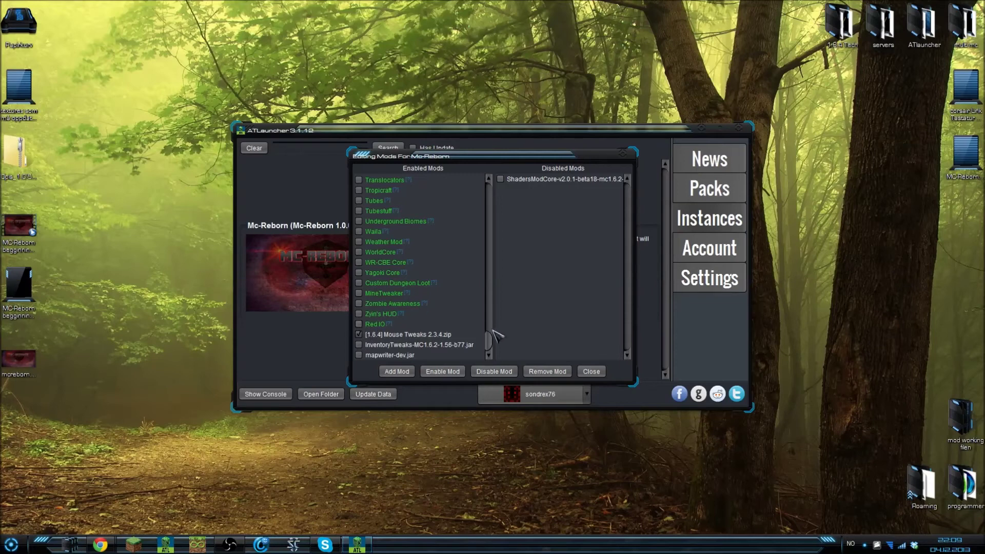
pyautogui.click(493, 372)
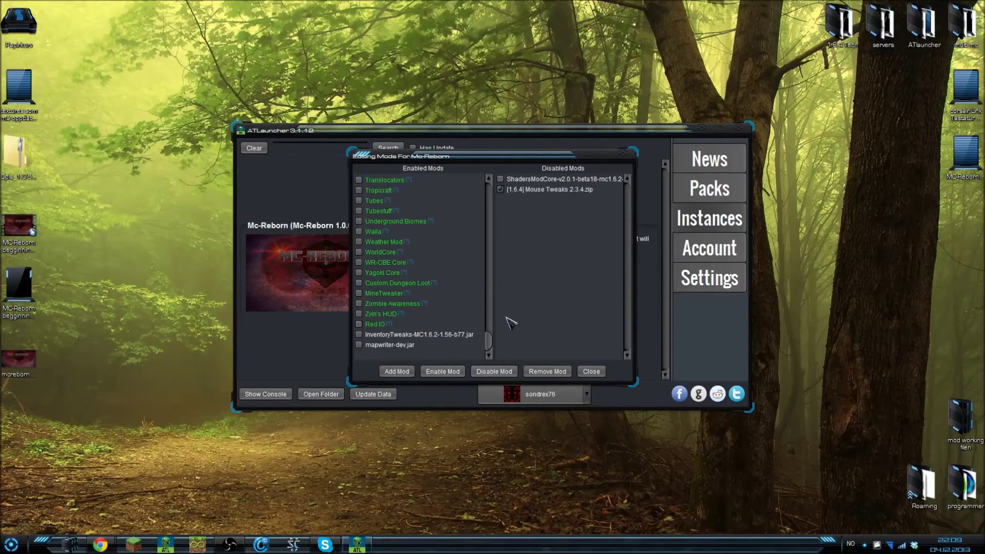
pyautogui.click(453, 371)
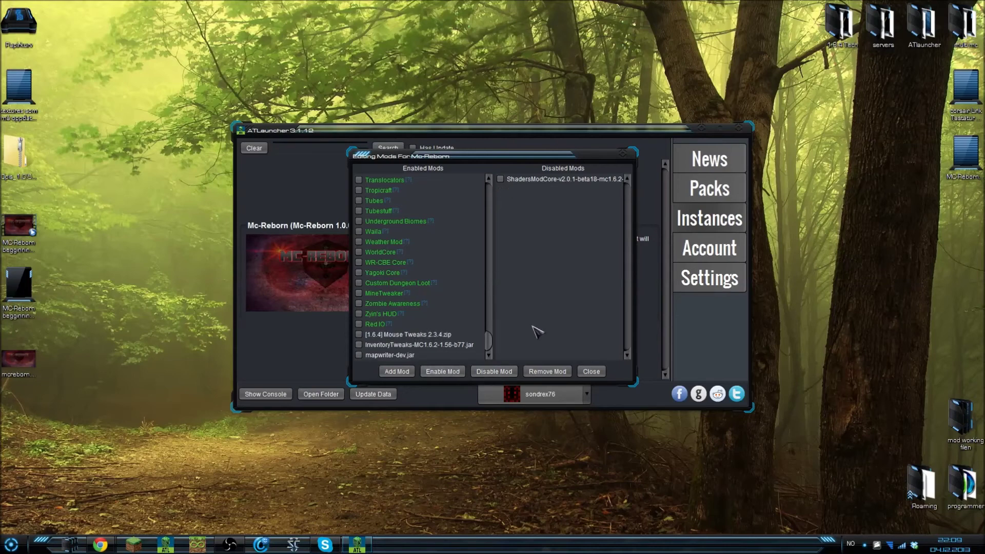
pyautogui.click(398, 371)
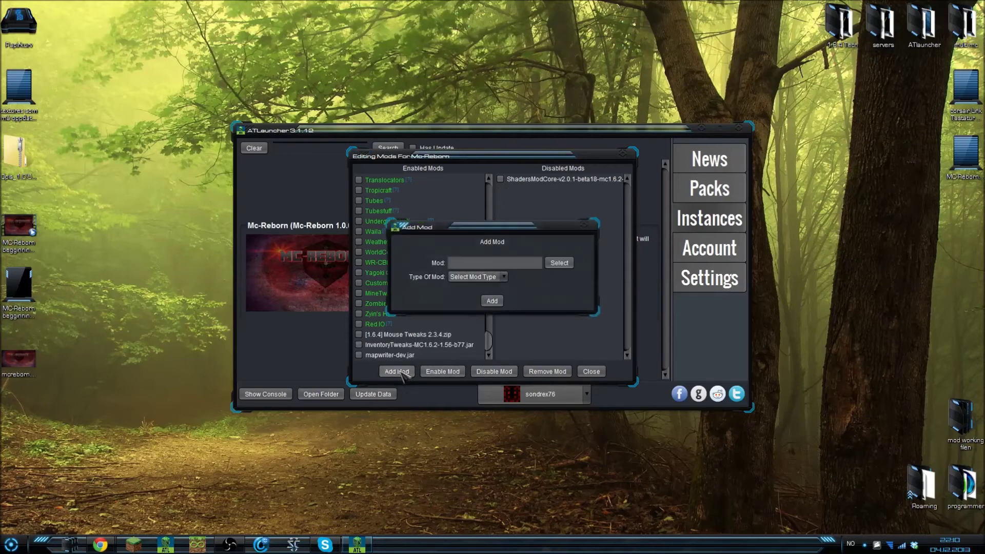
# Choose Mods Folder as the mod type and browse for a mod file
pyautogui.click(477, 276)
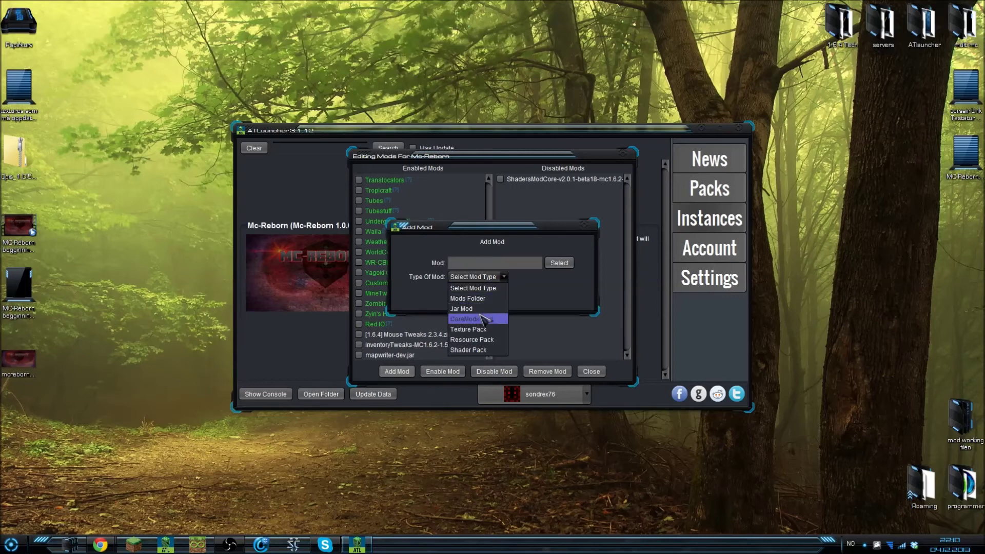
pyautogui.click(477, 297)
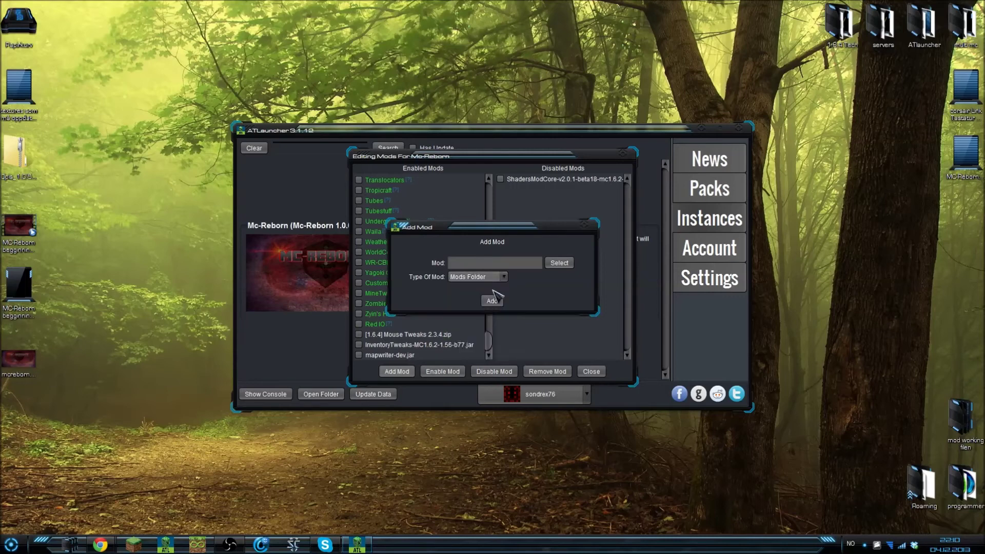
pyautogui.click(560, 263)
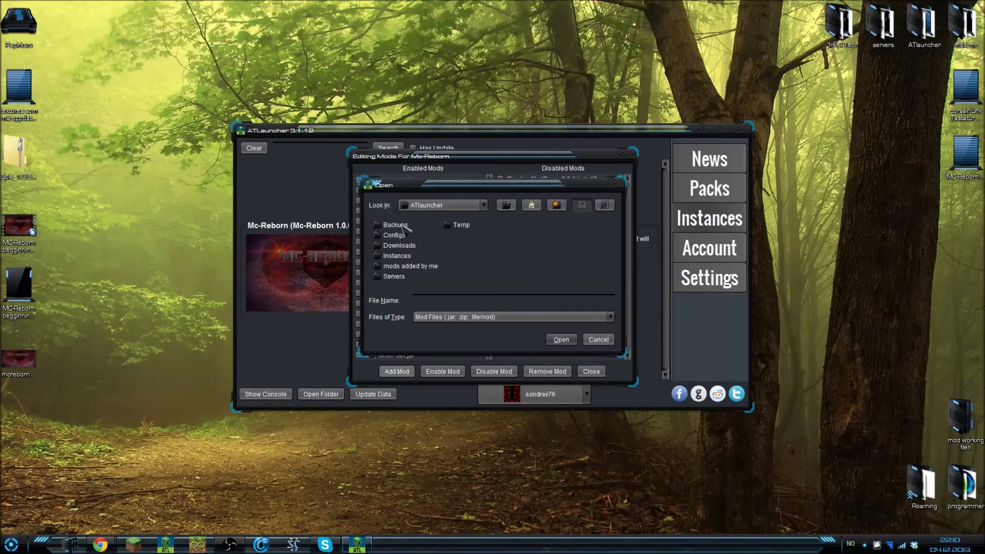
# Cancel the file chooser and the Add Mod dialog without adding anything
pyautogui.moveTo(410, 187); pyautogui.dragTo(516, 187)
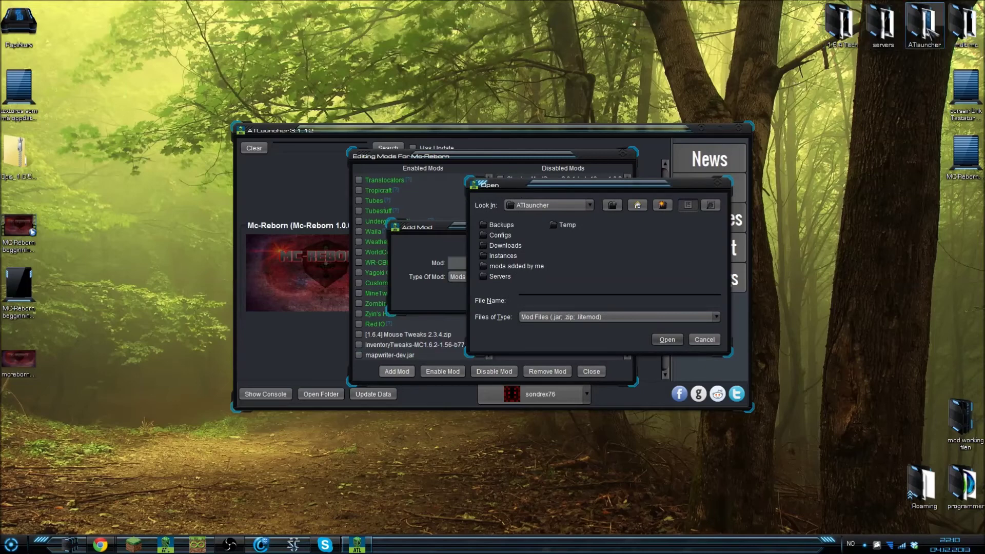
pyautogui.click(717, 187)
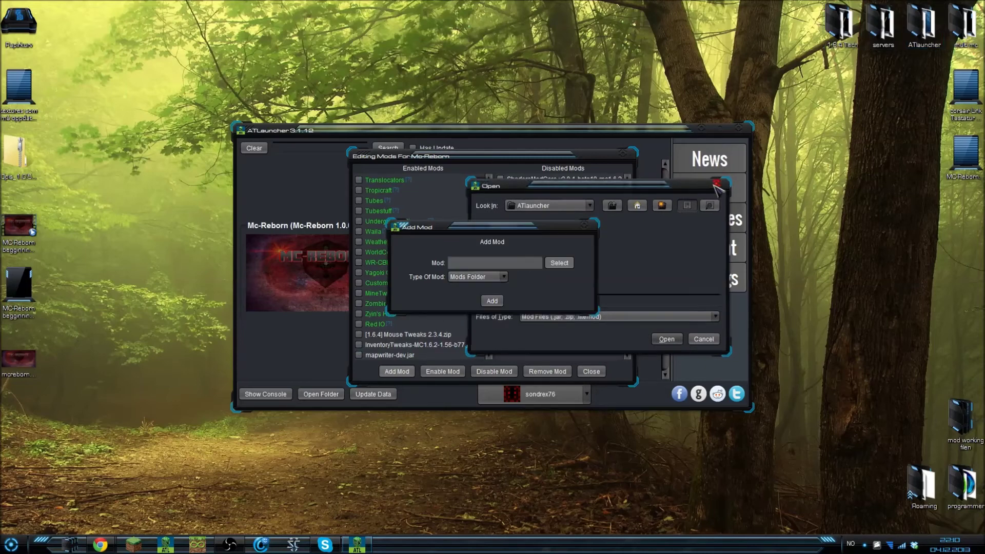
pyautogui.click(585, 225)
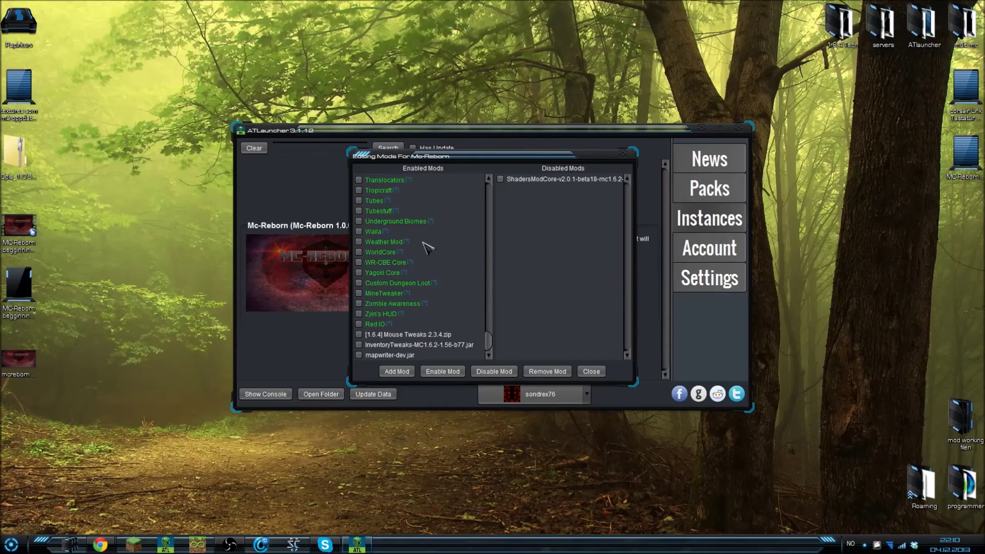
# Close the Editing Mods For Mc-Reborn dialog to return to the instance page
pyautogui.click(625, 156)
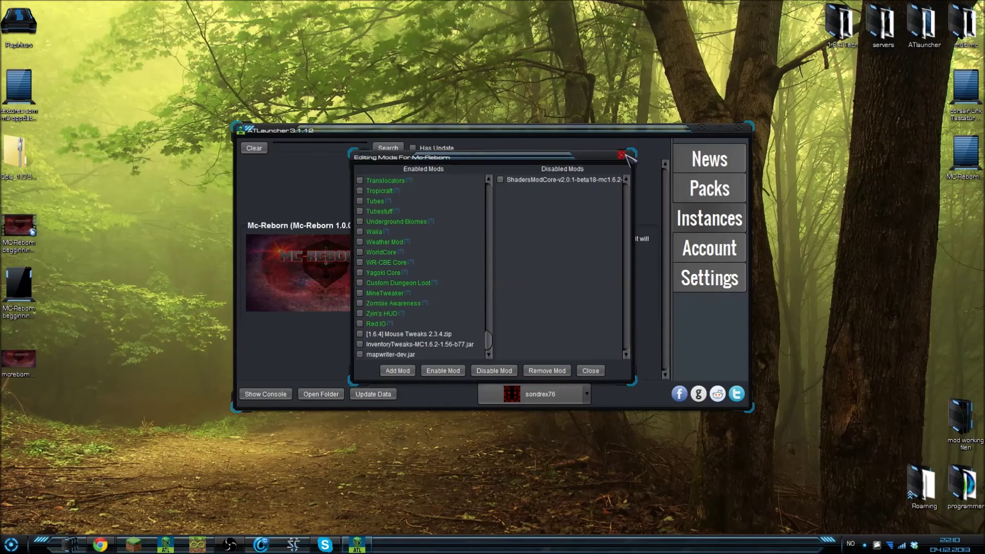